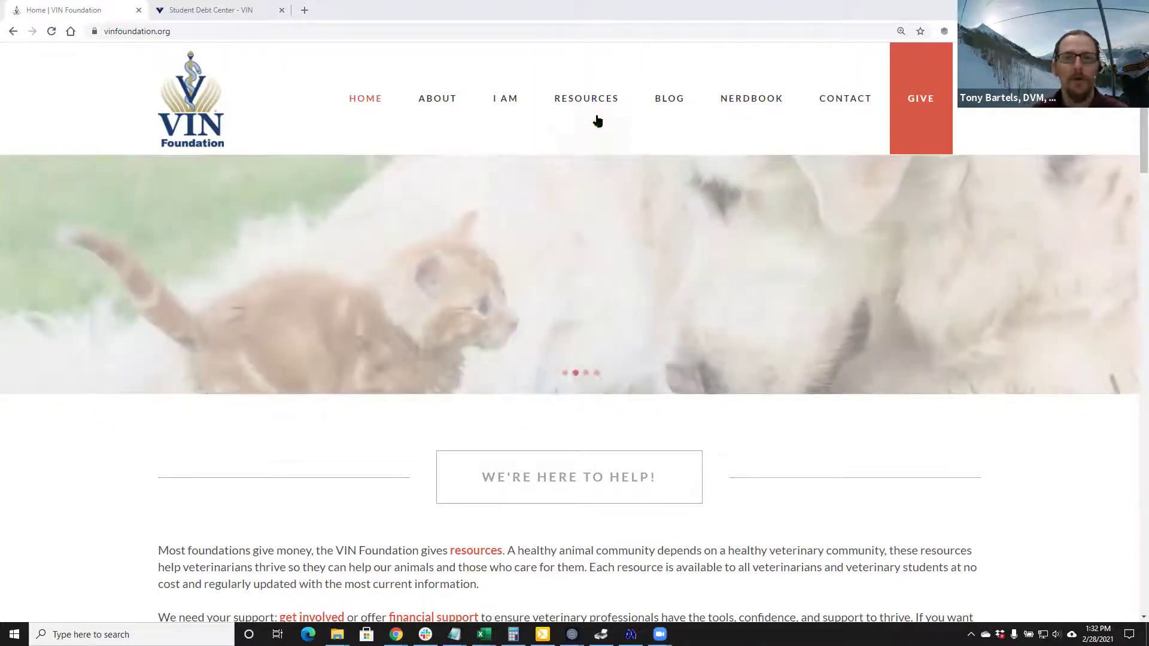
# Open the Student Debt Center page from the Resources > Student Debt menu
pyautogui.moveTo(592, 113)
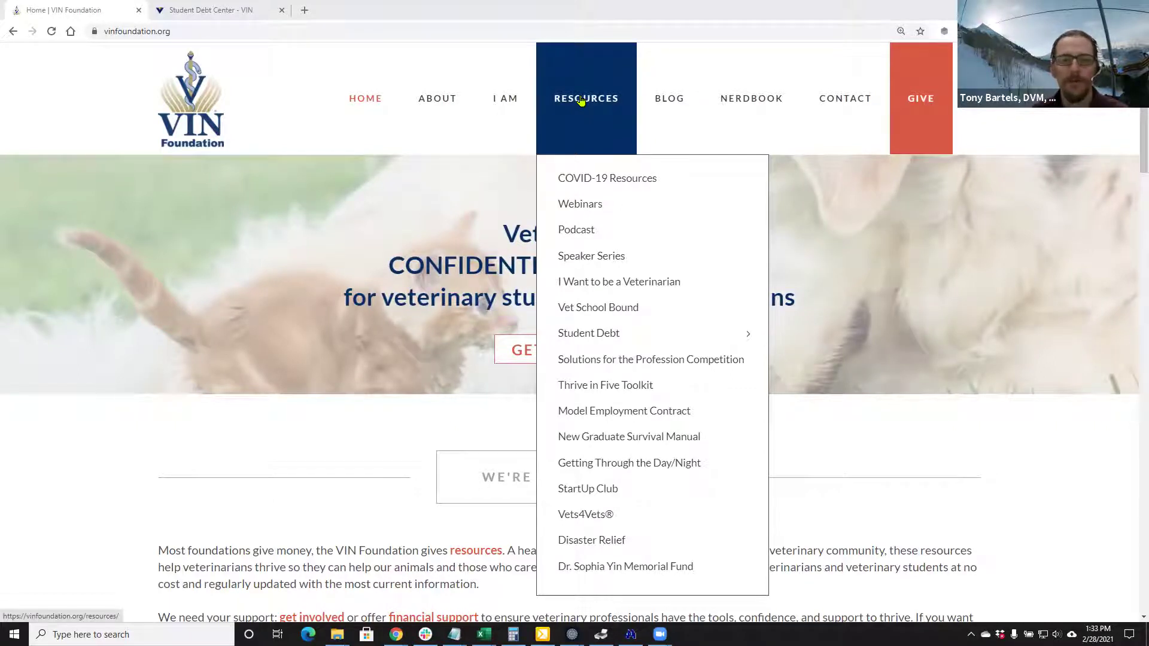
pyautogui.moveTo(602, 337)
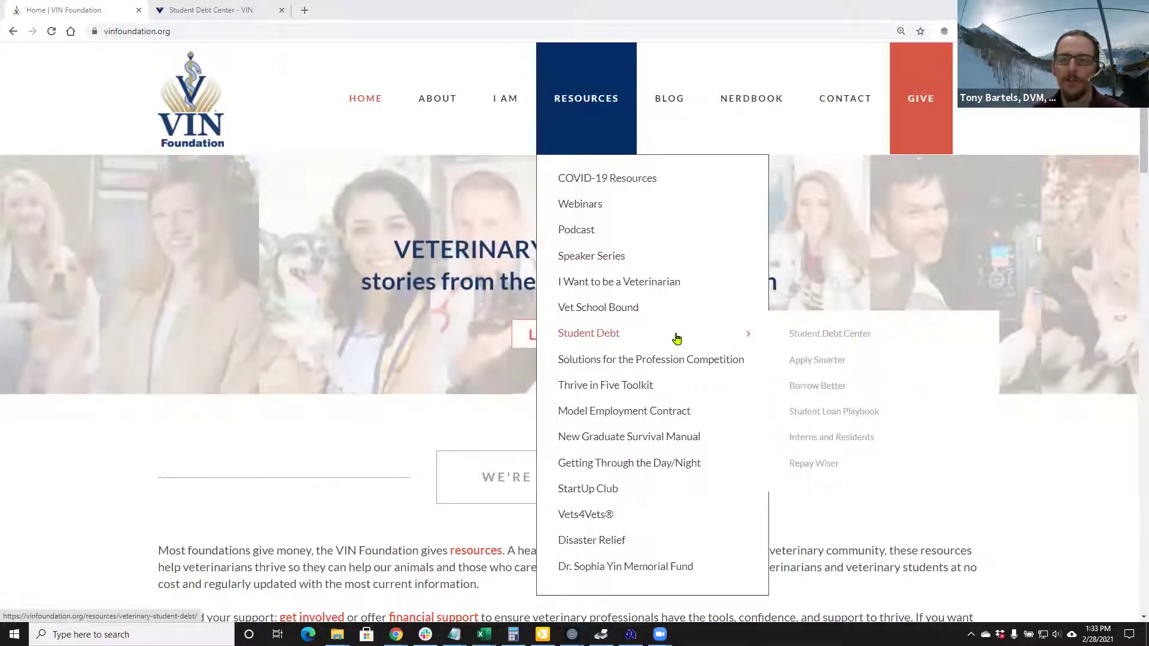
pyautogui.click(824, 340)
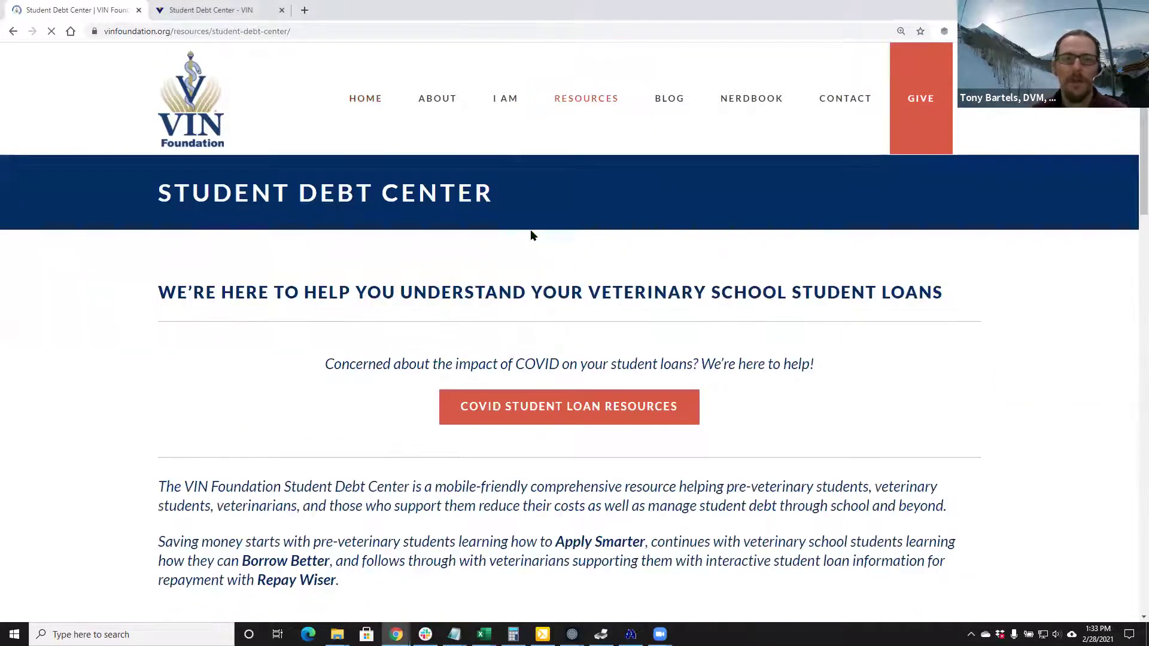
# Open the VIN Student Debt Center site (vin.com/studentdebtcenter) in a new tab from its logo
pyautogui.scroll(-3, 579, 240)
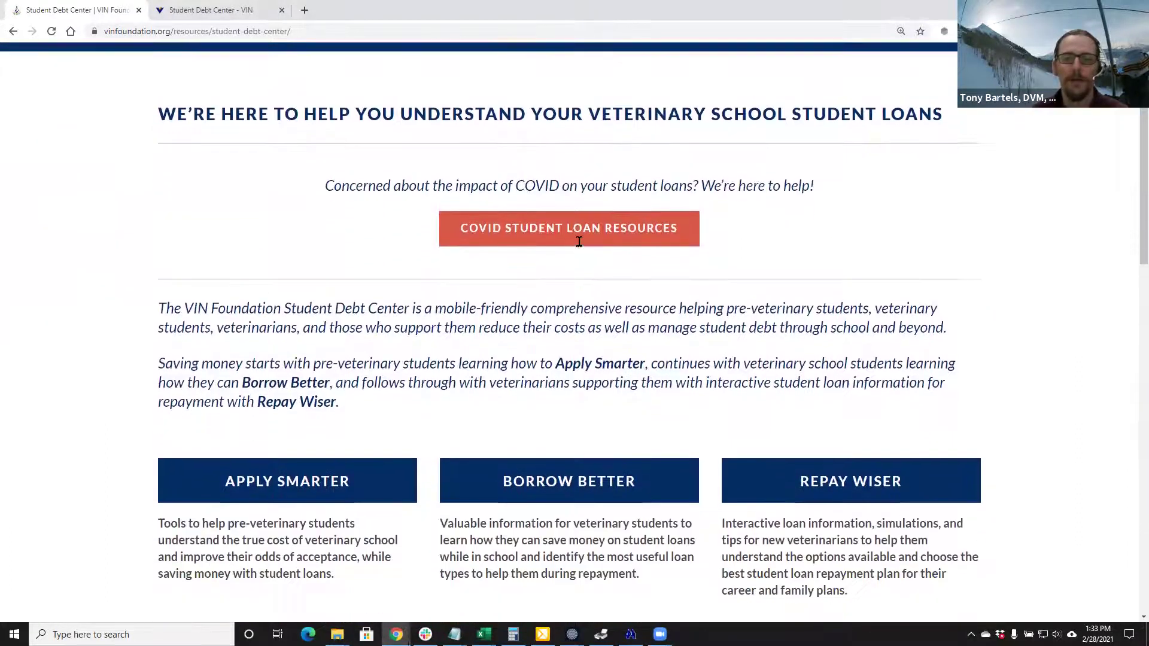
pyautogui.scroll(-3, 580, 241)
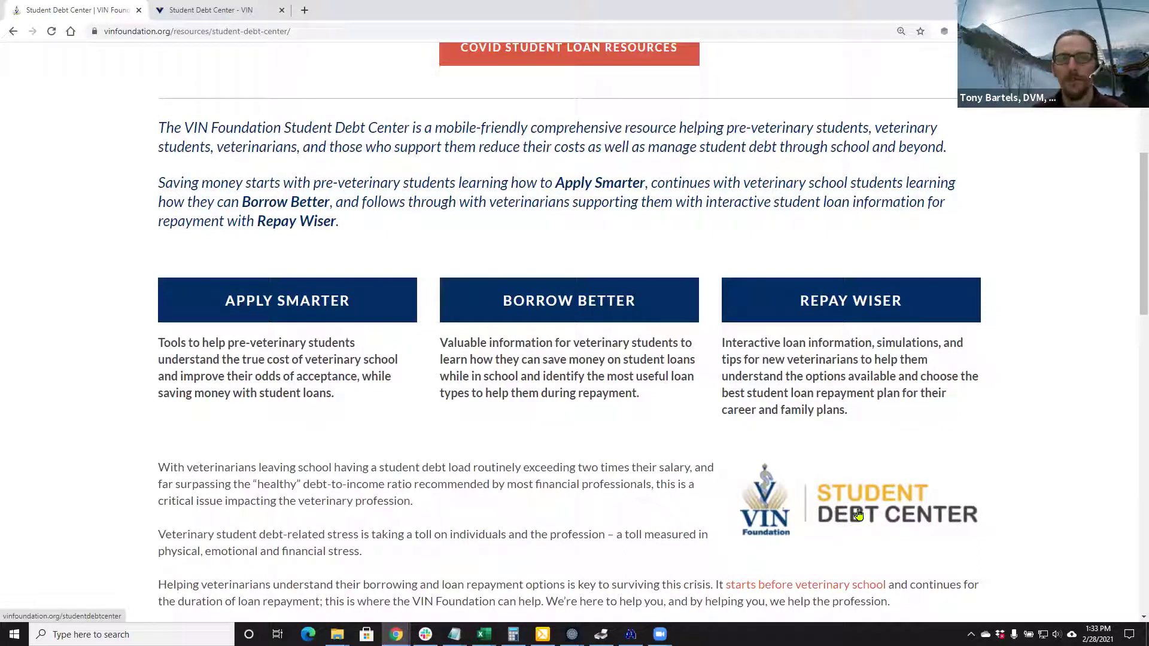
pyautogui.click(857, 513)
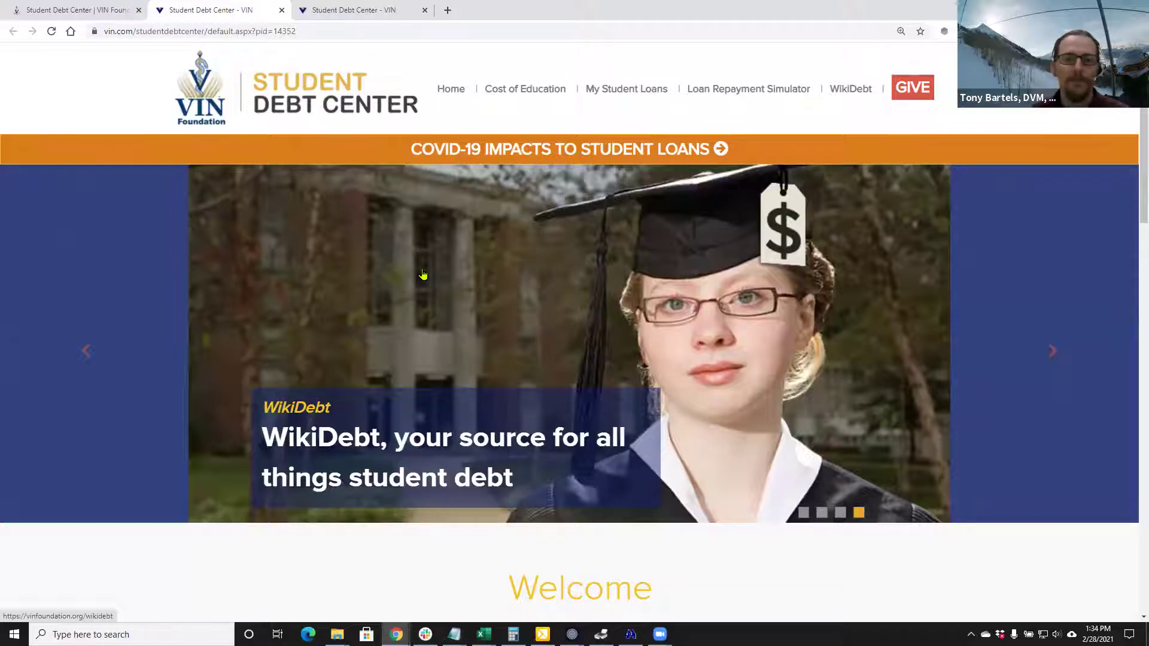
# Go to the My Student Loans page and read through its instructions
pyautogui.click(619, 94)
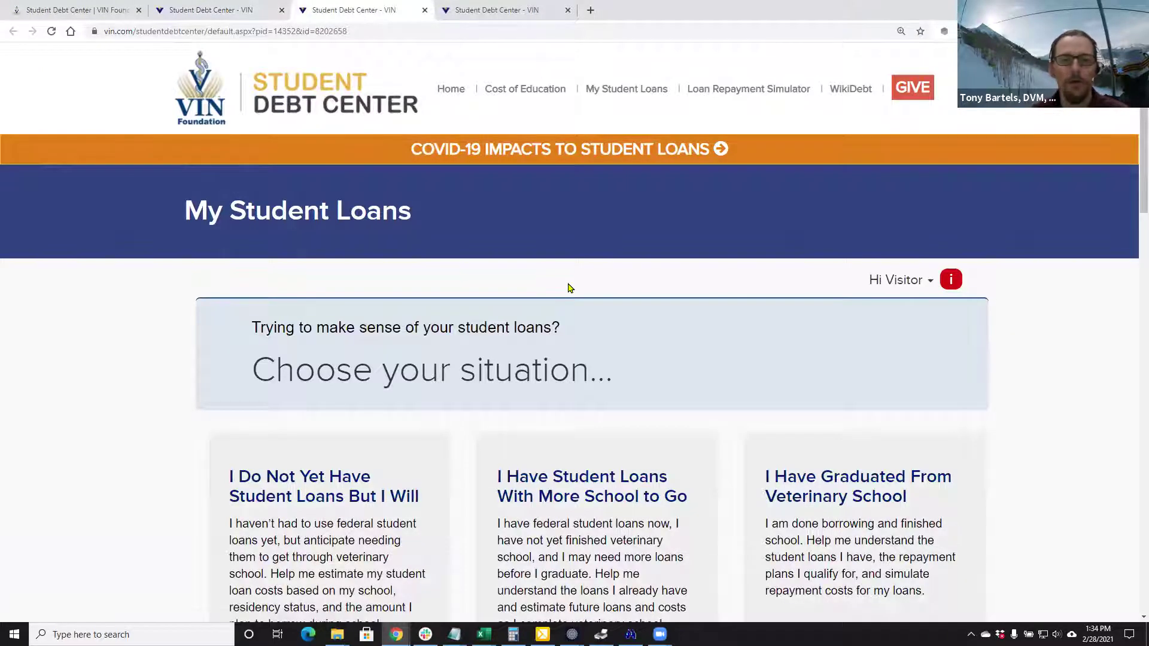
pyautogui.scroll(-1, 539, 268)
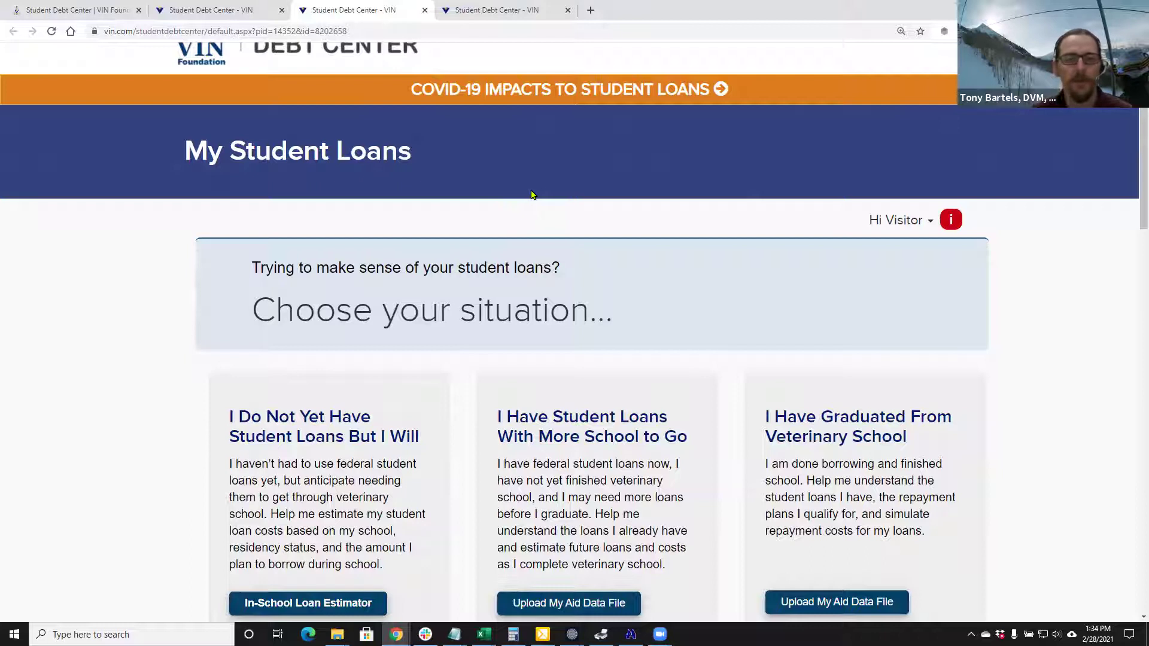
pyautogui.scroll(-1, 535, 195)
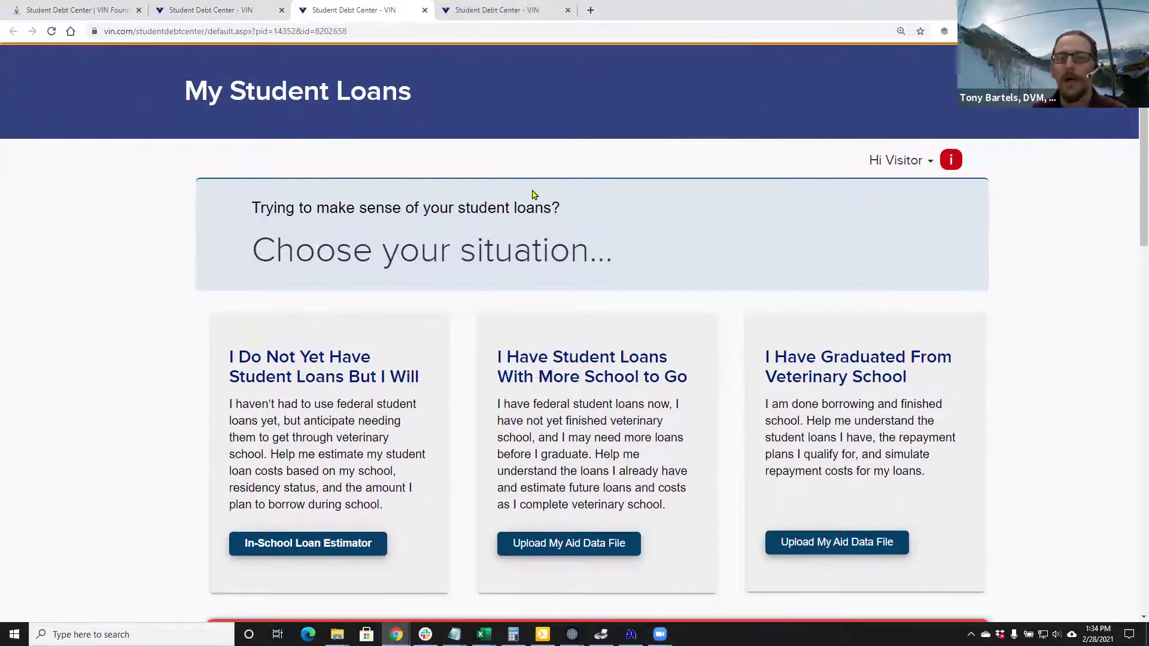
pyautogui.scroll(-3, 535, 195)
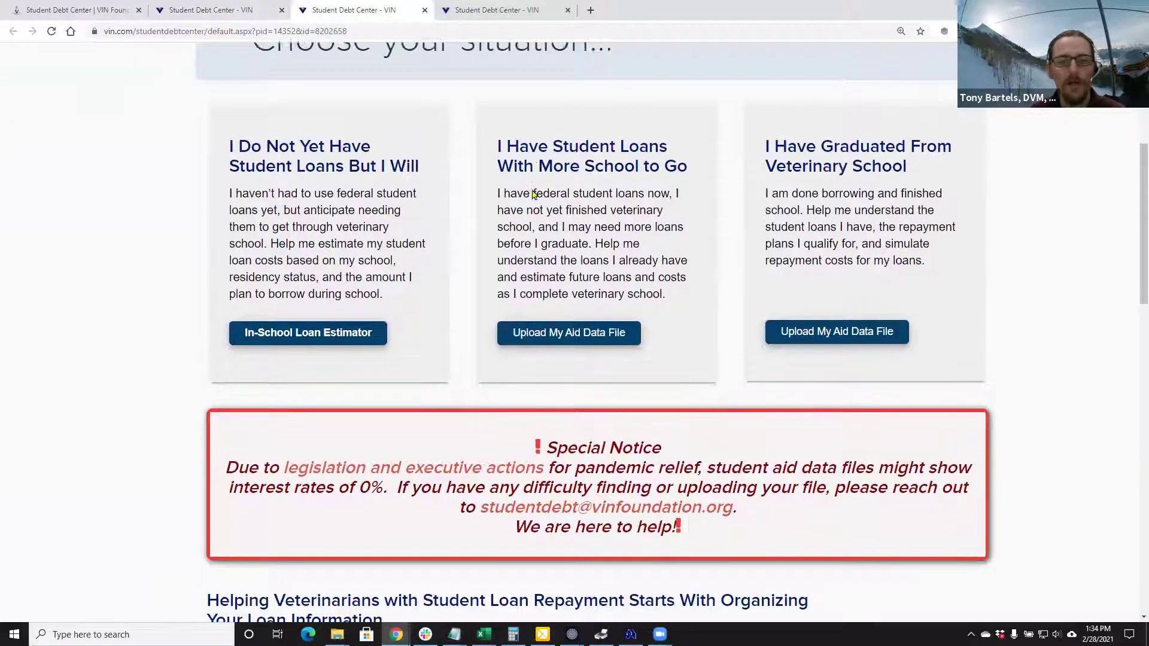
pyautogui.scroll(-1, 534, 195)
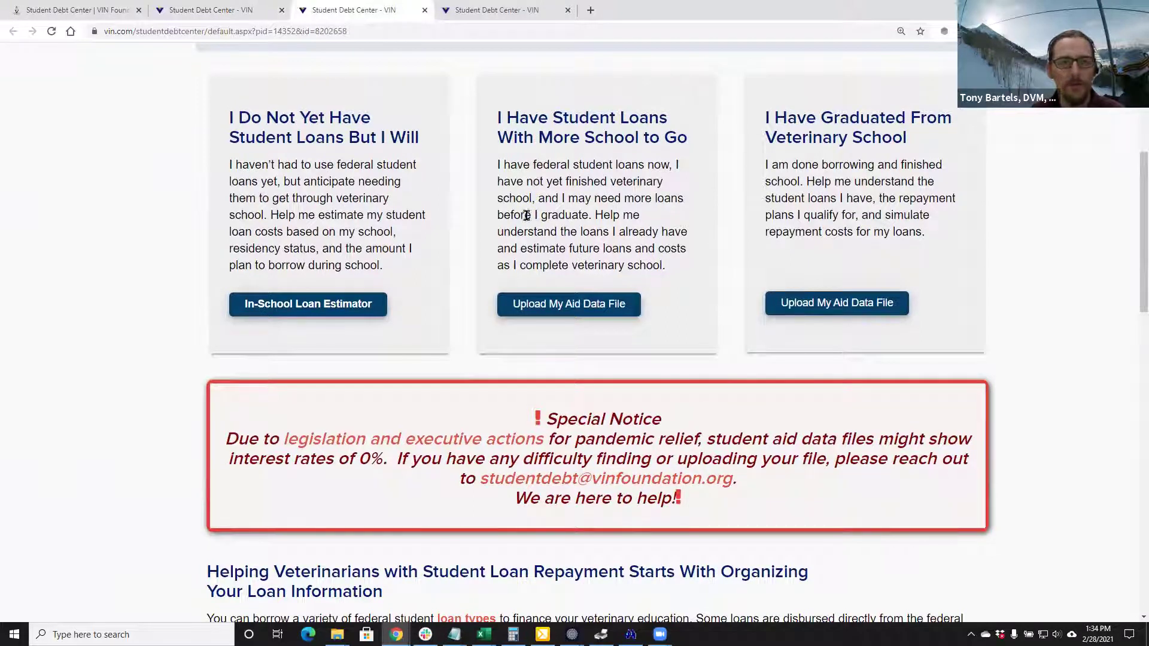
pyautogui.scroll(3, 529, 216)
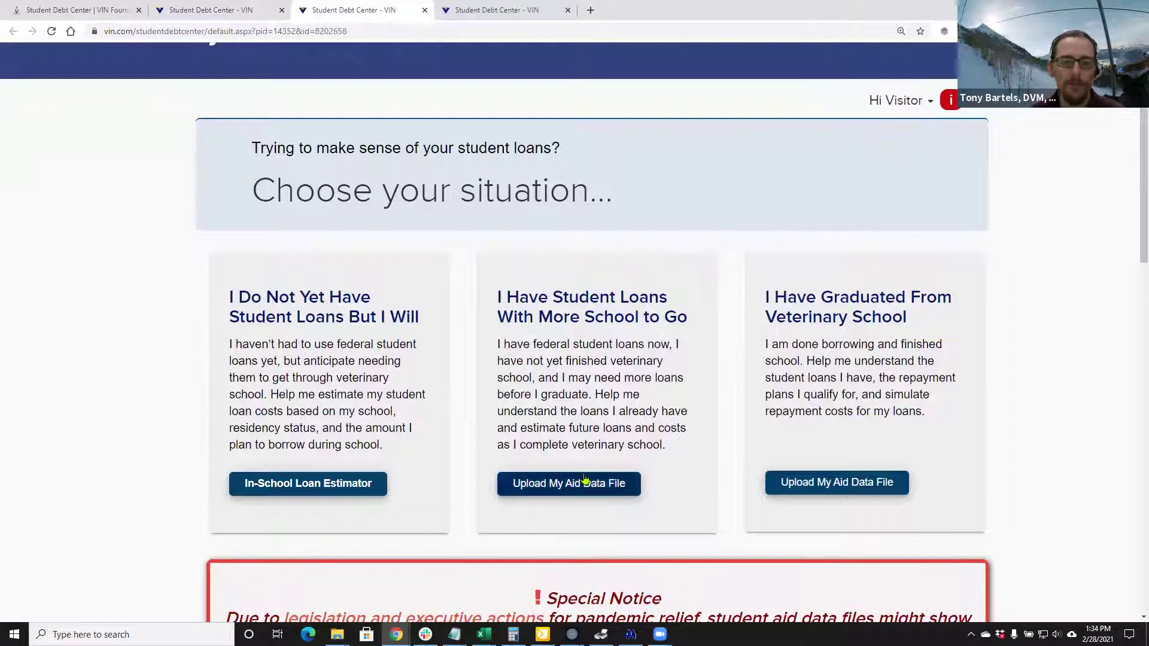
# Expand the current-student upload instructions and open the Federal Student Aid website in a new tab
pyautogui.click(533, 486)
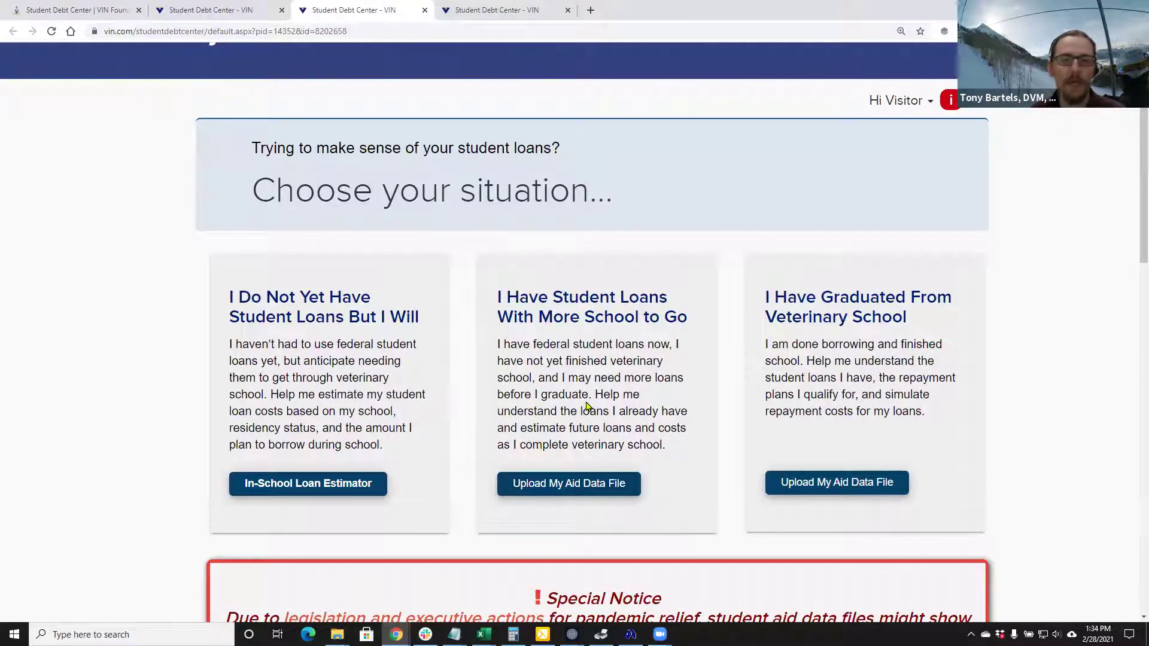
pyautogui.scroll(-7, 587, 407)
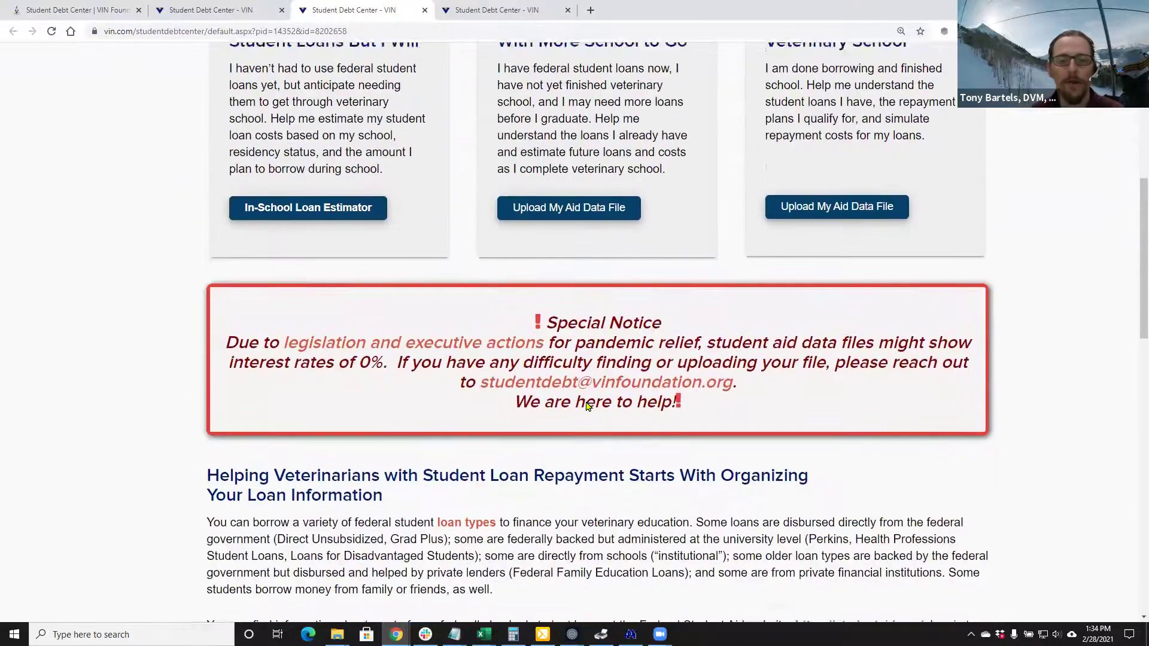
pyautogui.scroll(-1, 586, 402)
pyautogui.scroll(-2, 225, 431)
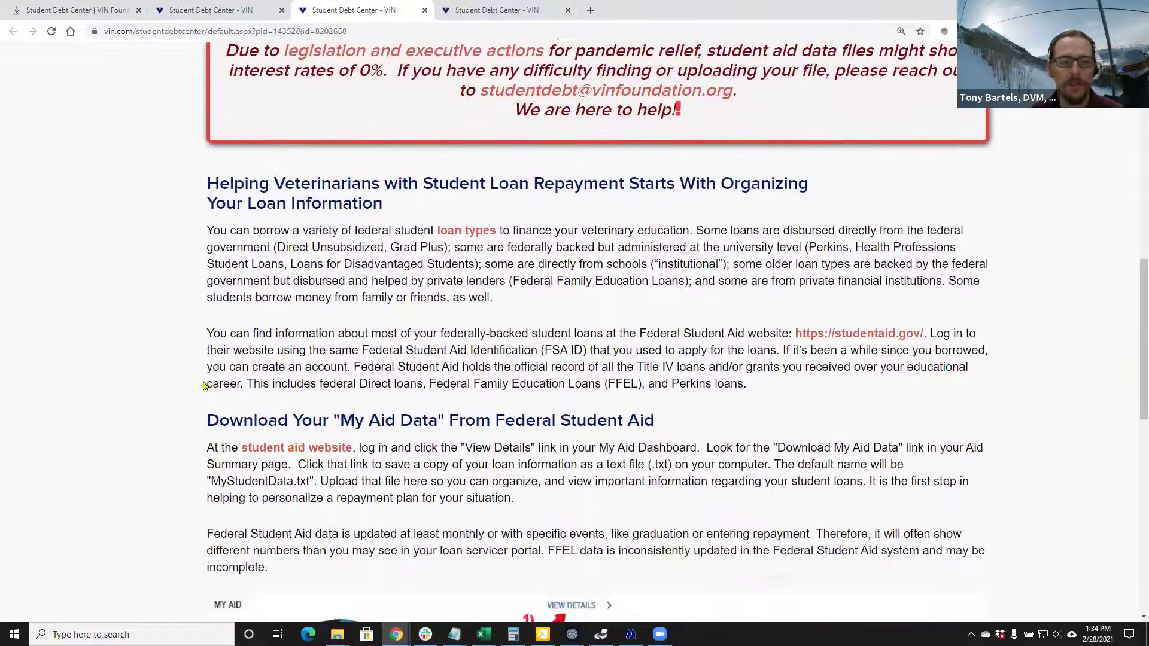
pyautogui.scroll(-2, 513, 383)
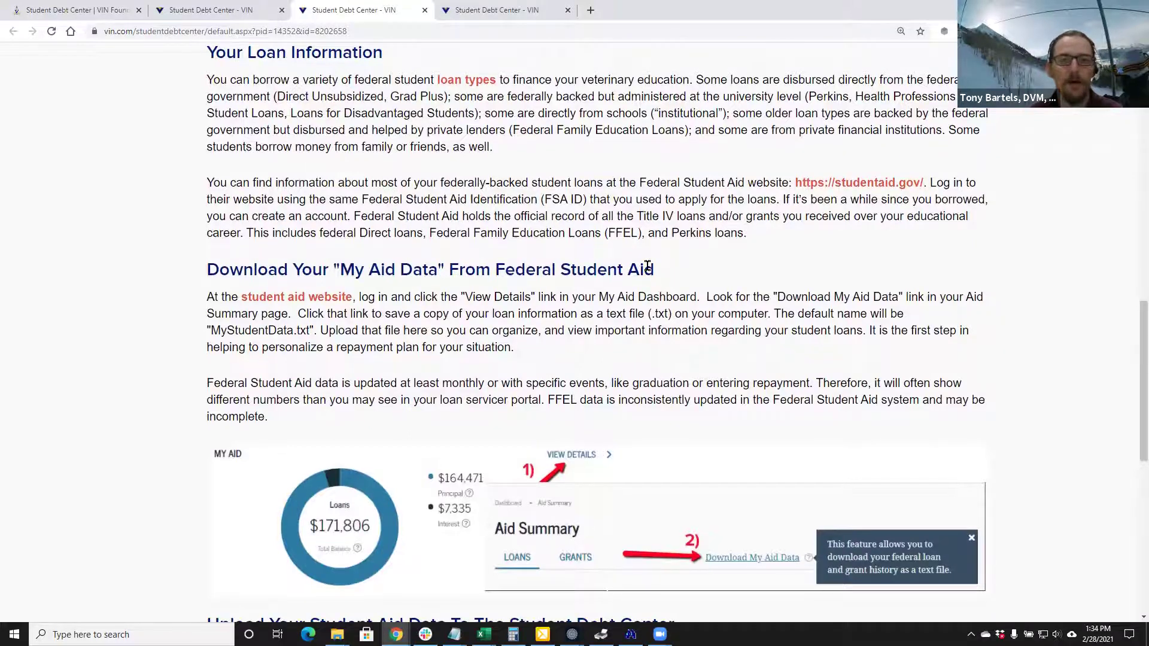
pyautogui.scroll(-2, 643, 263)
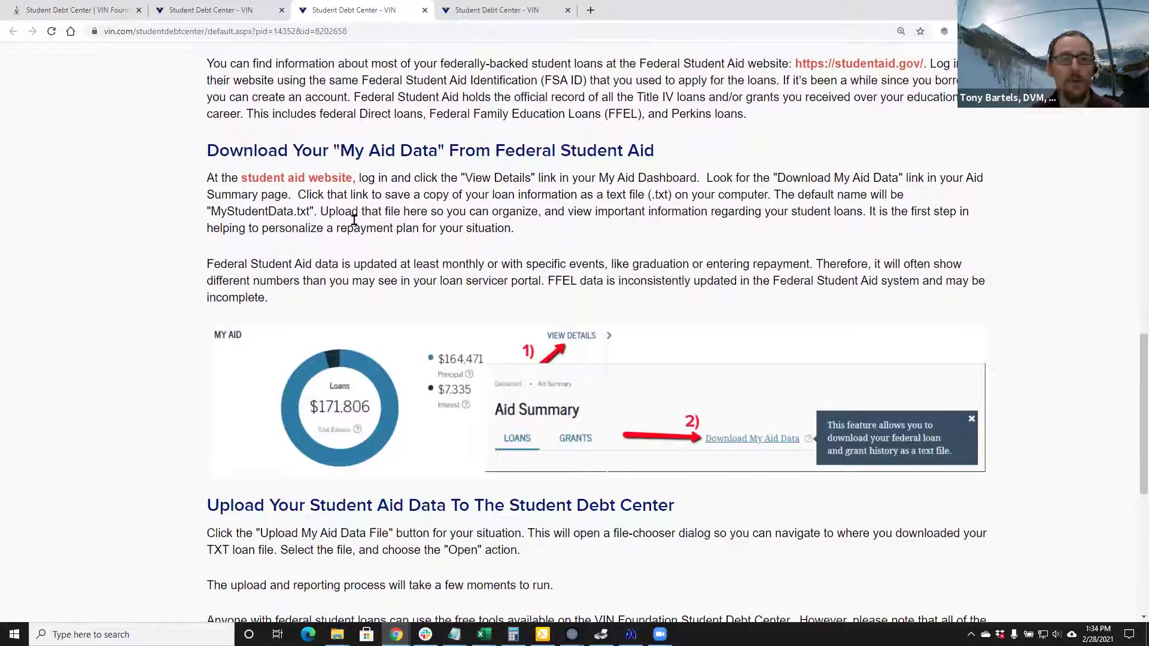
pyautogui.click(281, 183)
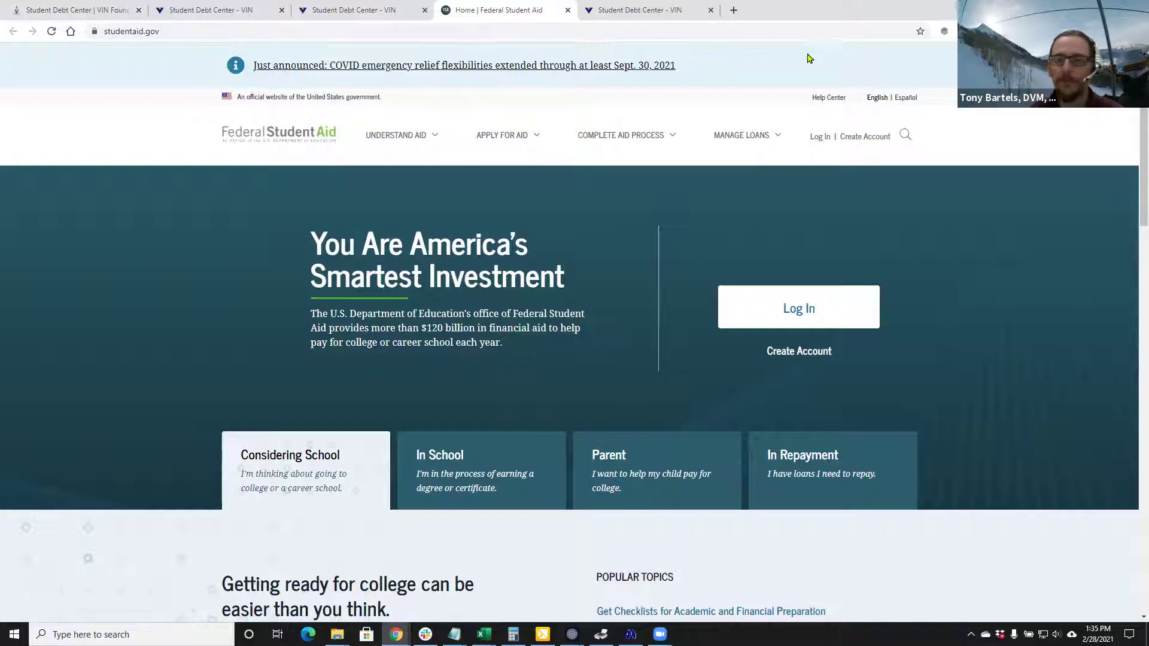
# Sign in to studentaid.gov with the FSA ID username and account password
pyautogui.click(798, 319)
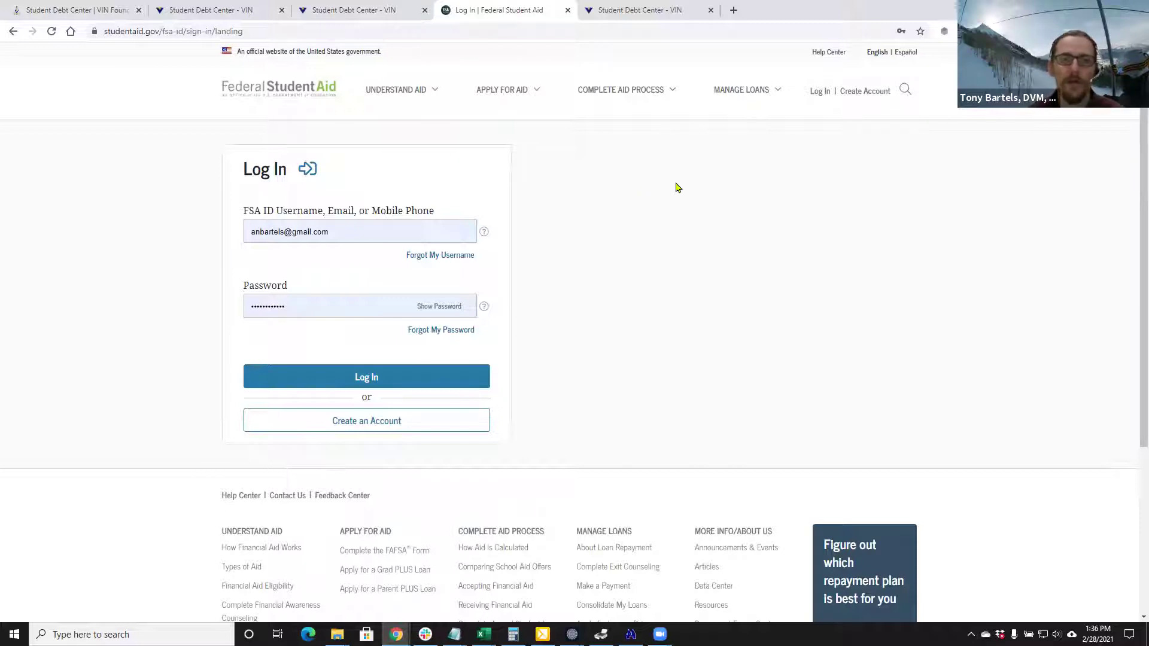
pyautogui.click(367, 378)
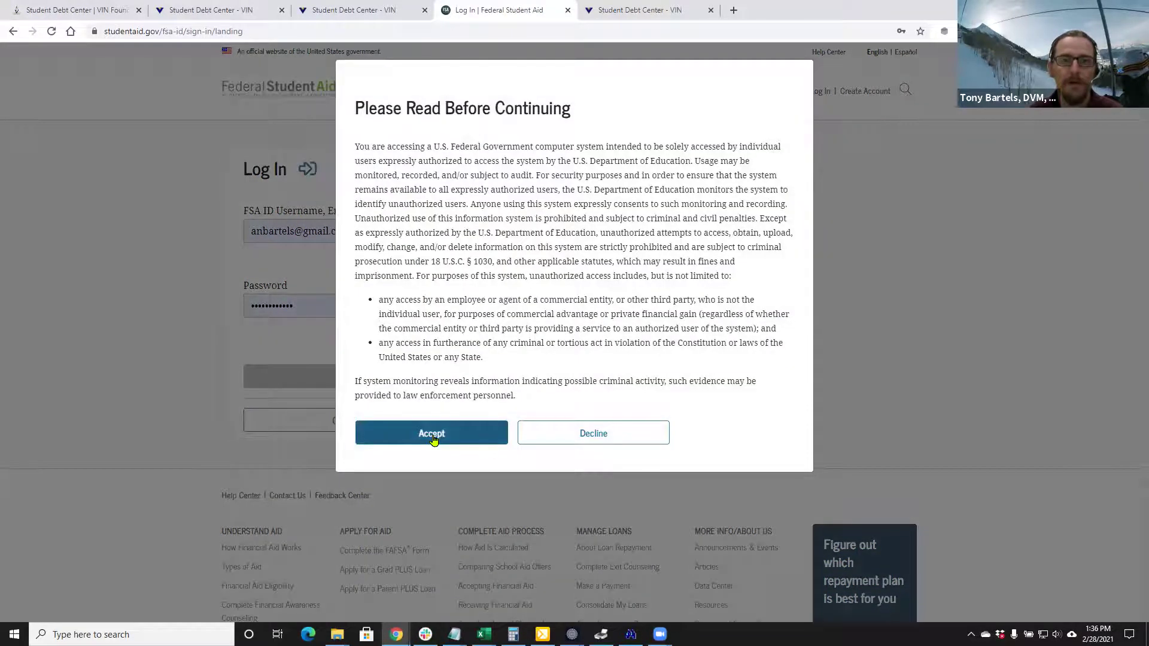
# Accept the sign-in notice, view the Aid Summary of 19 loans ($171,726), and choose Download My Aid Data
pyautogui.click(432, 437)
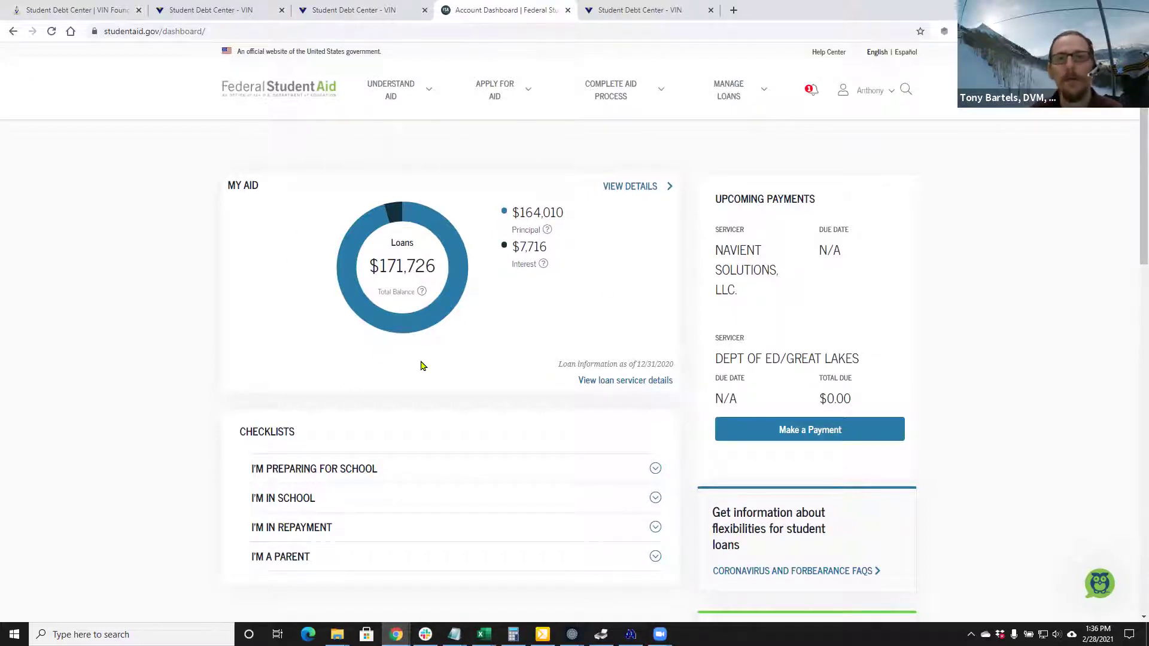
pyautogui.click(626, 190)
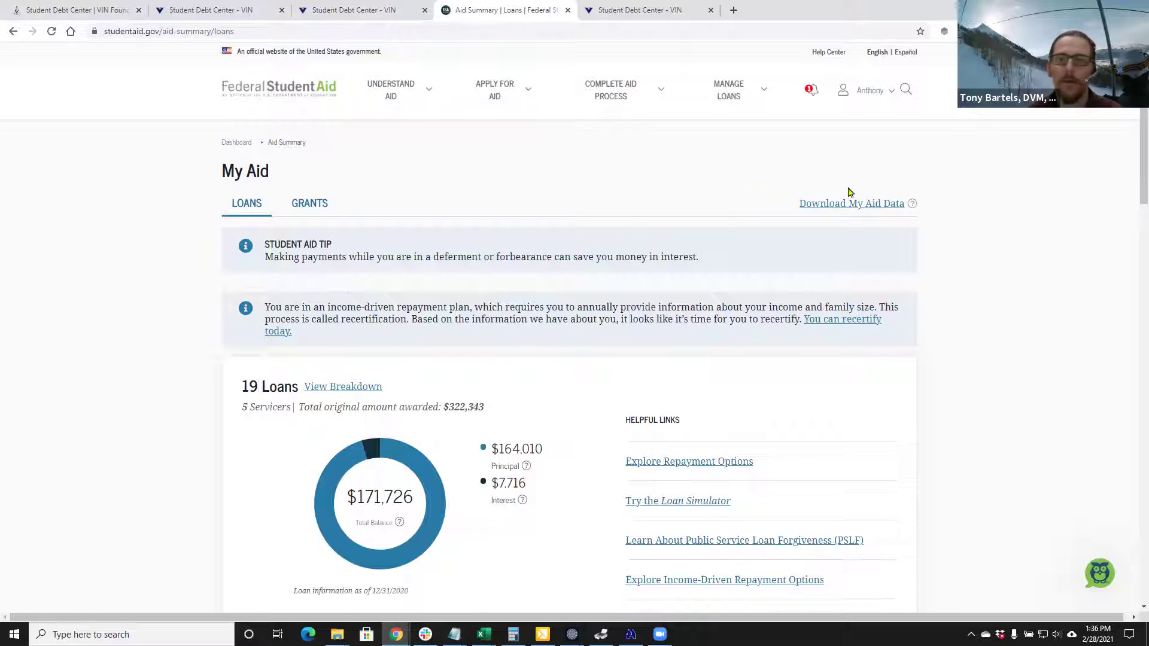
pyautogui.click(843, 210)
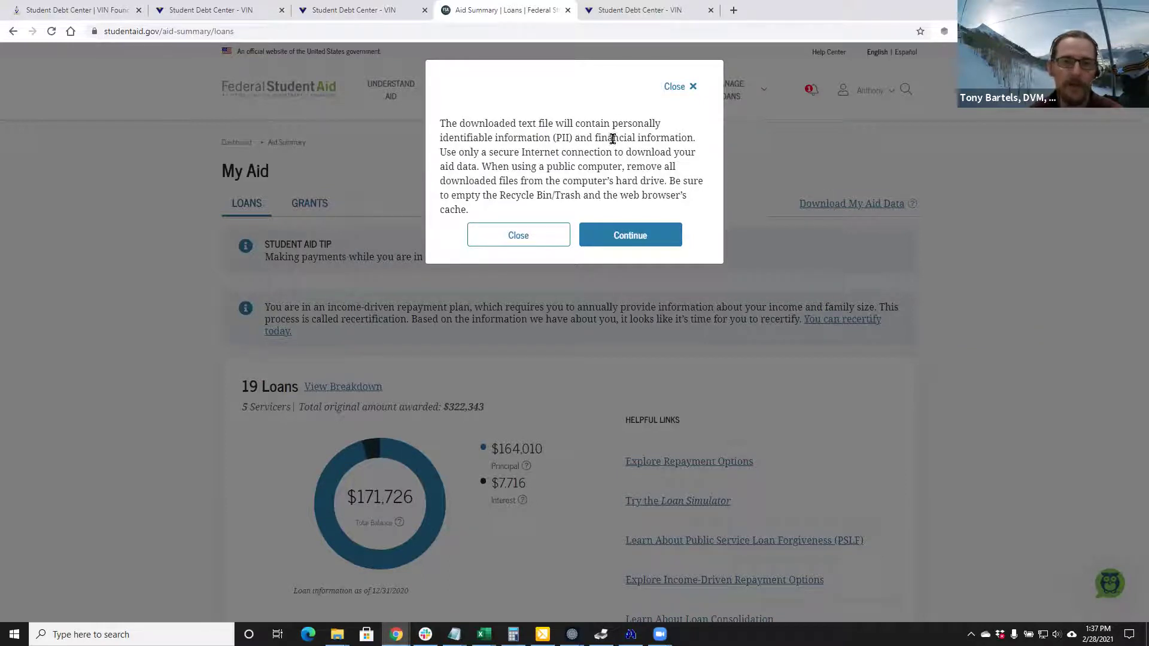
# Accept the privacy warning and save the aid data as MyStudentDataFeb_2021 in MSL_Demo's demo folder
pyautogui.click(625, 238)
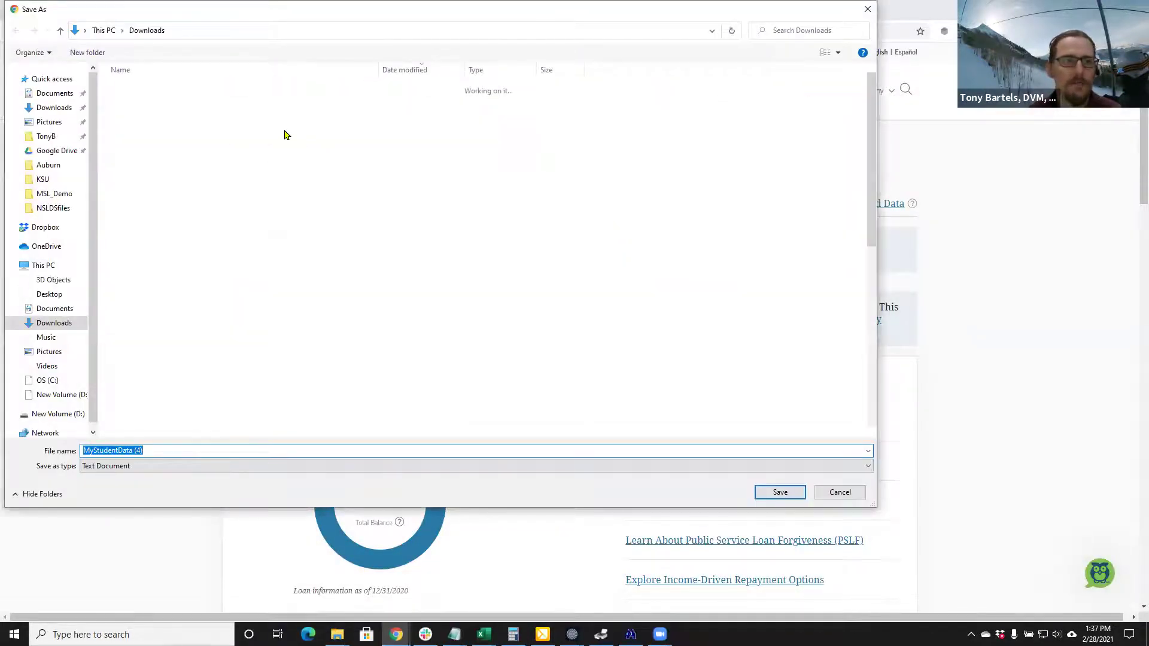
pyautogui.click(46, 195)
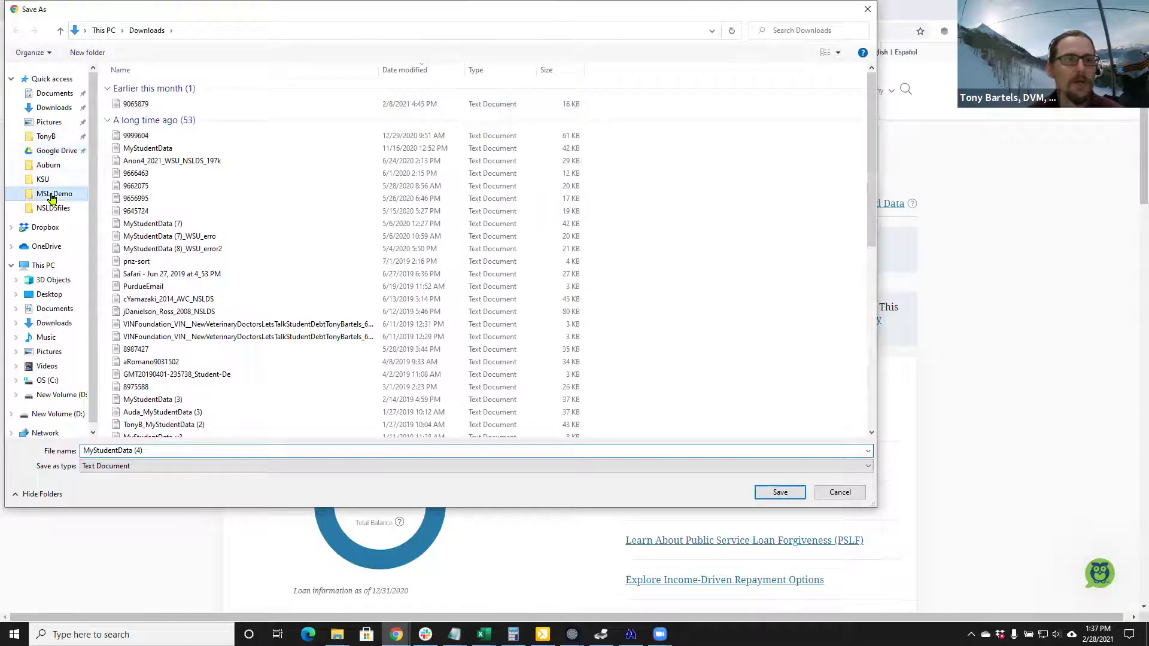
pyautogui.click(154, 115)
pyautogui.doubleClick(153, 115)
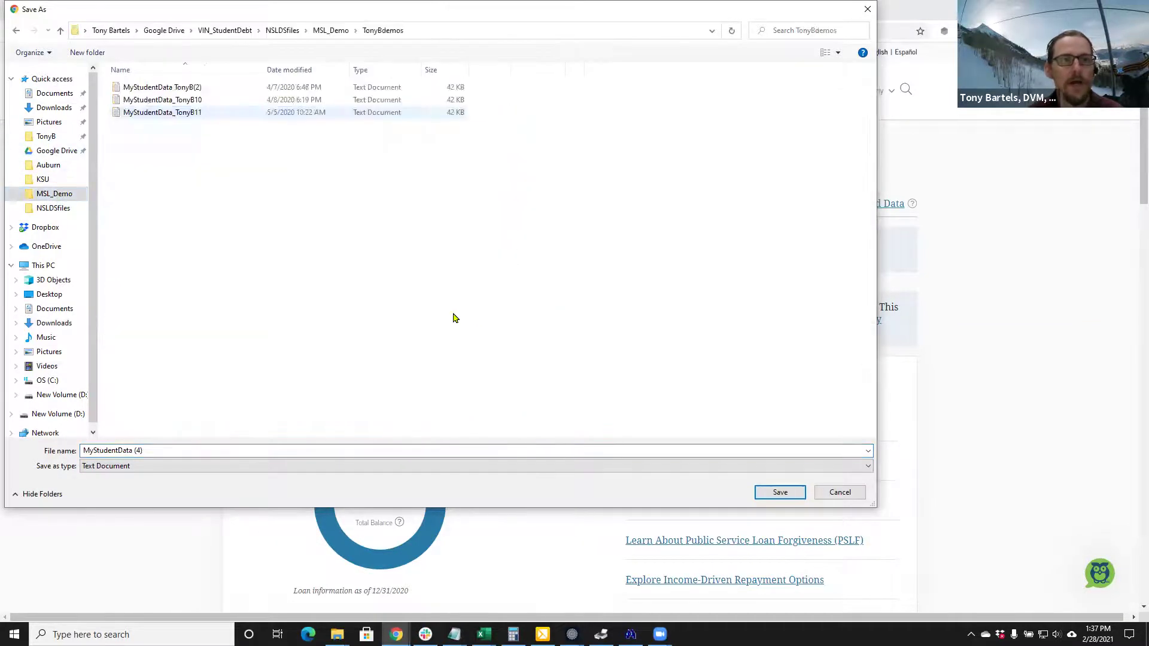
pyautogui.click(164, 455)
pyautogui.doubleClick(164, 452)
pyautogui.press('BackSpace')
pyautogui.press('BackSpace')
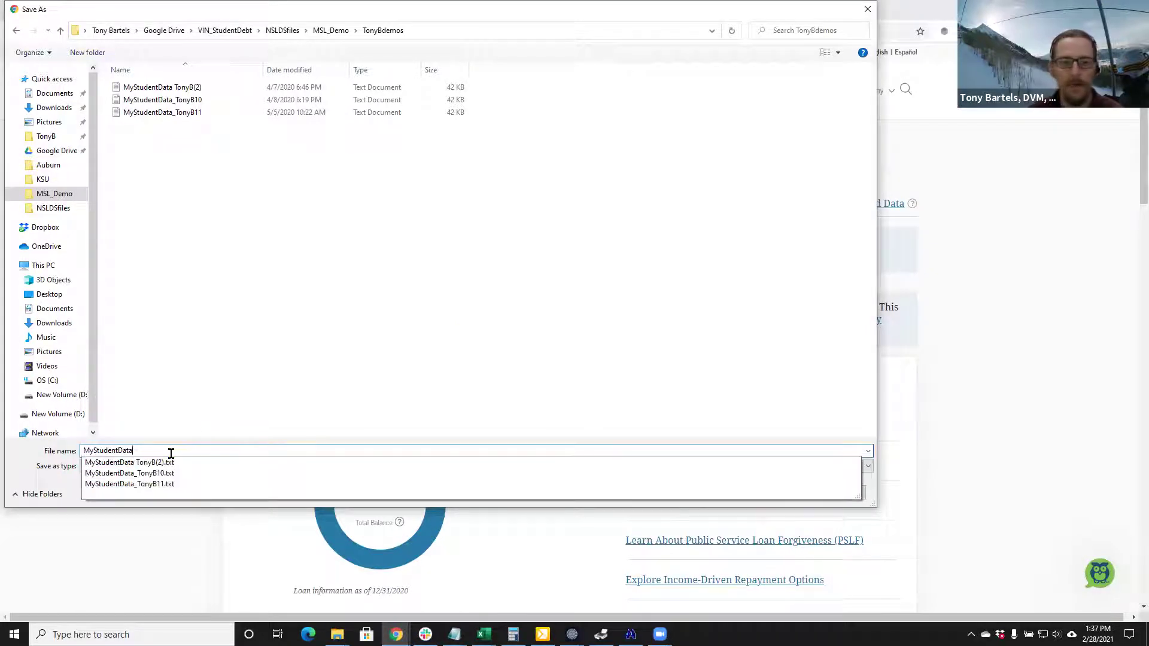
pyautogui.write('Feb')
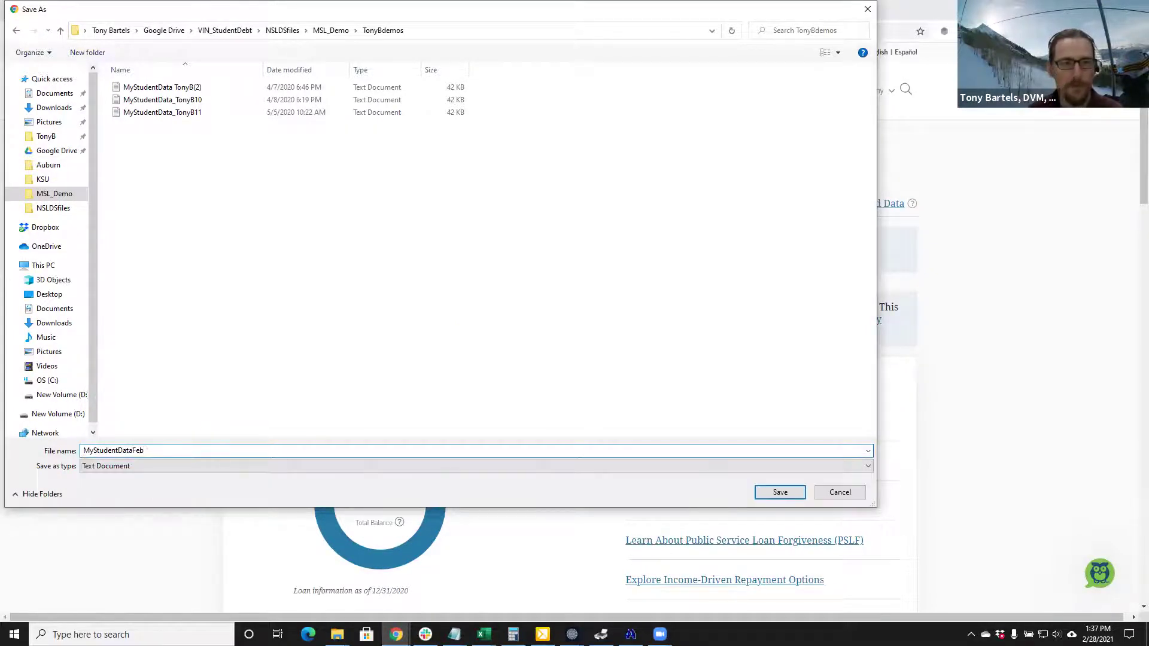
pyautogui.write('_2021')
pyautogui.click(783, 491)
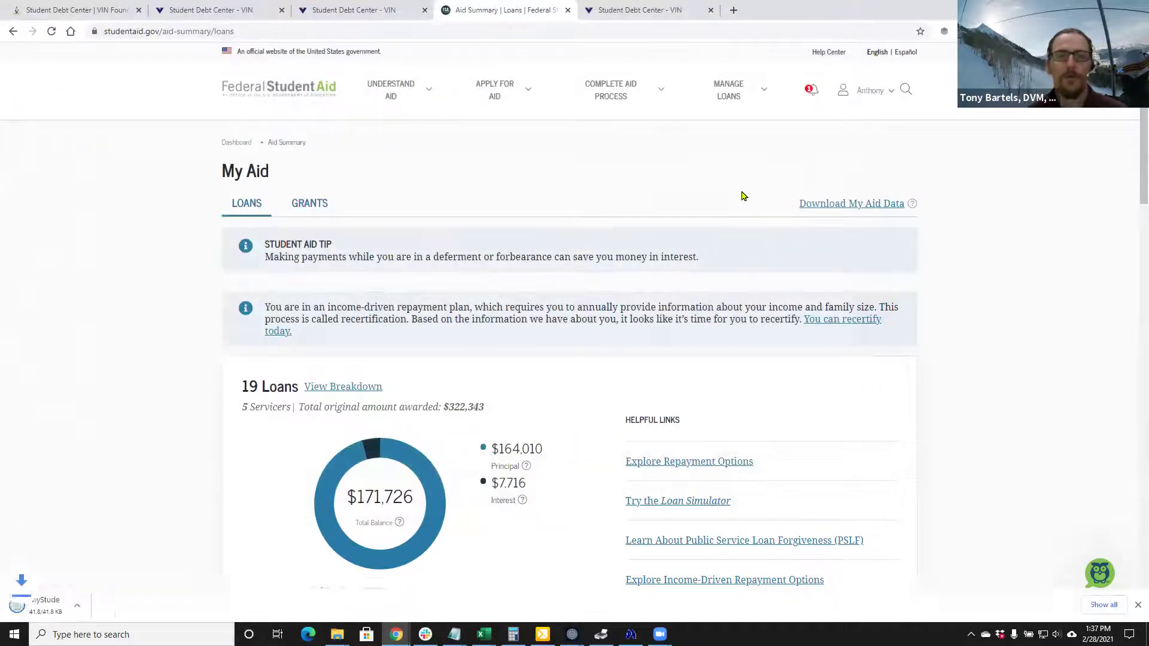
# Return to the Student Debt Center tab and choose Upload My Aid Data File under I Have Graduated
pyautogui.click(352, 11)
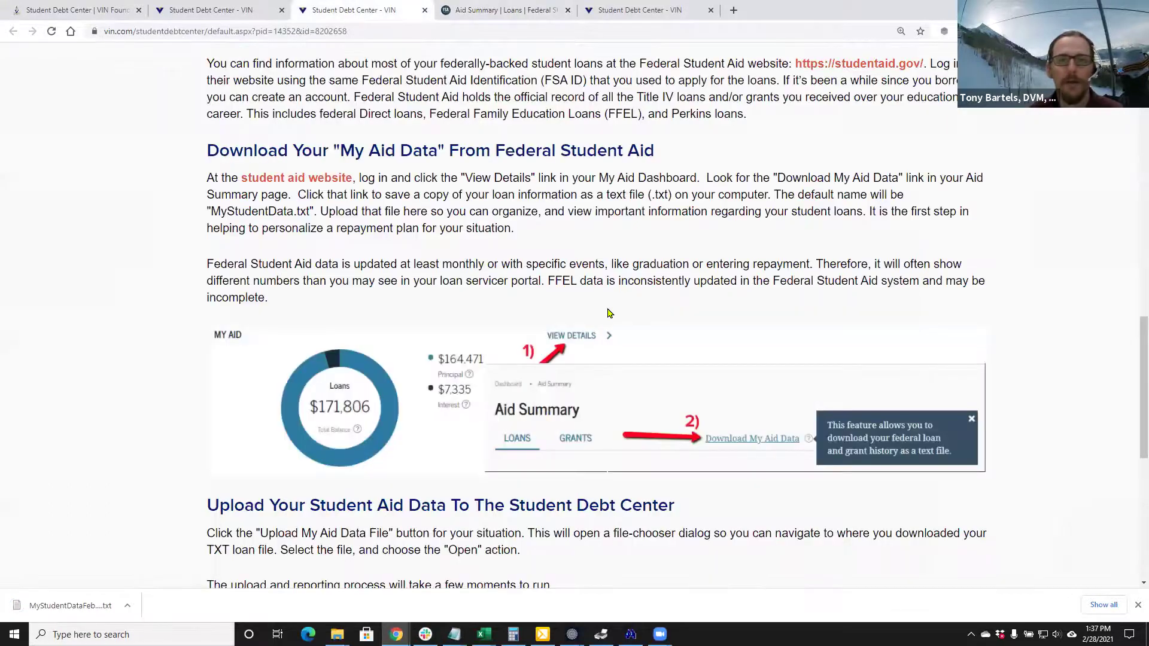
pyautogui.scroll(10, 609, 313)
pyautogui.scroll(8, 607, 312)
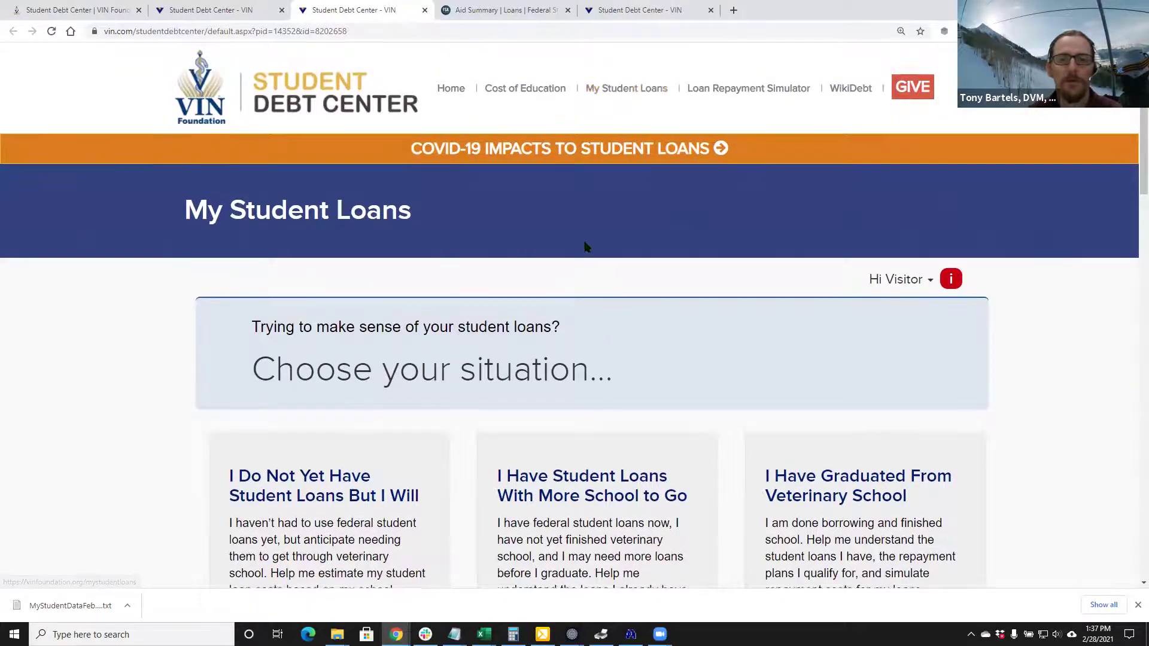
pyautogui.scroll(-3, 628, 269)
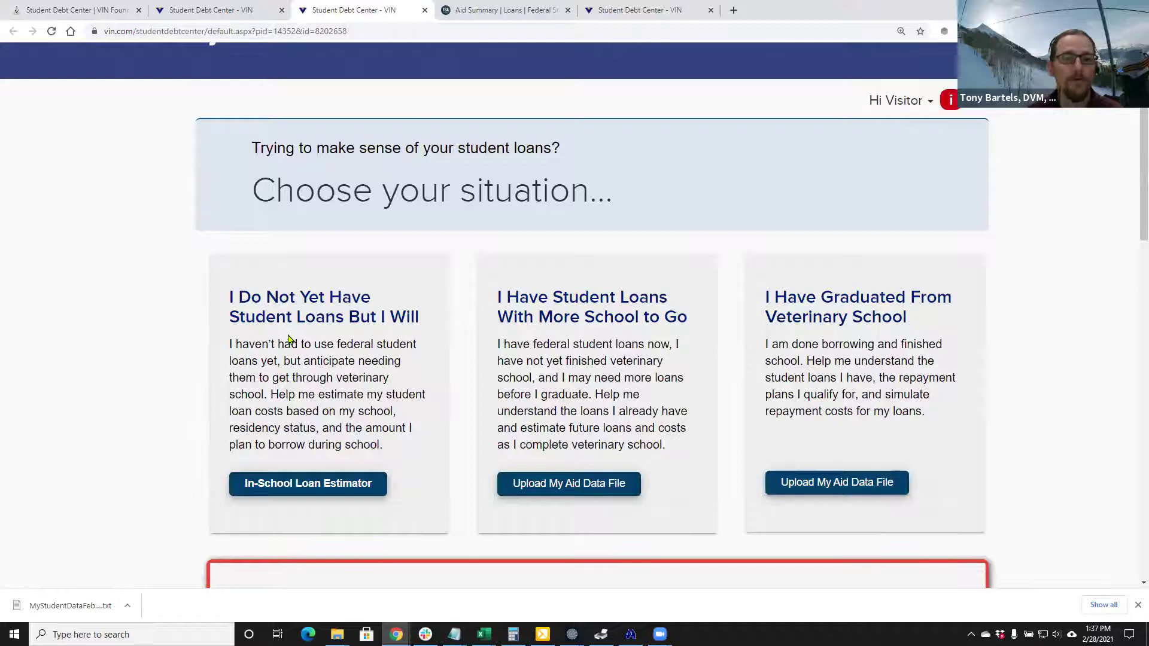
pyautogui.click(287, 492)
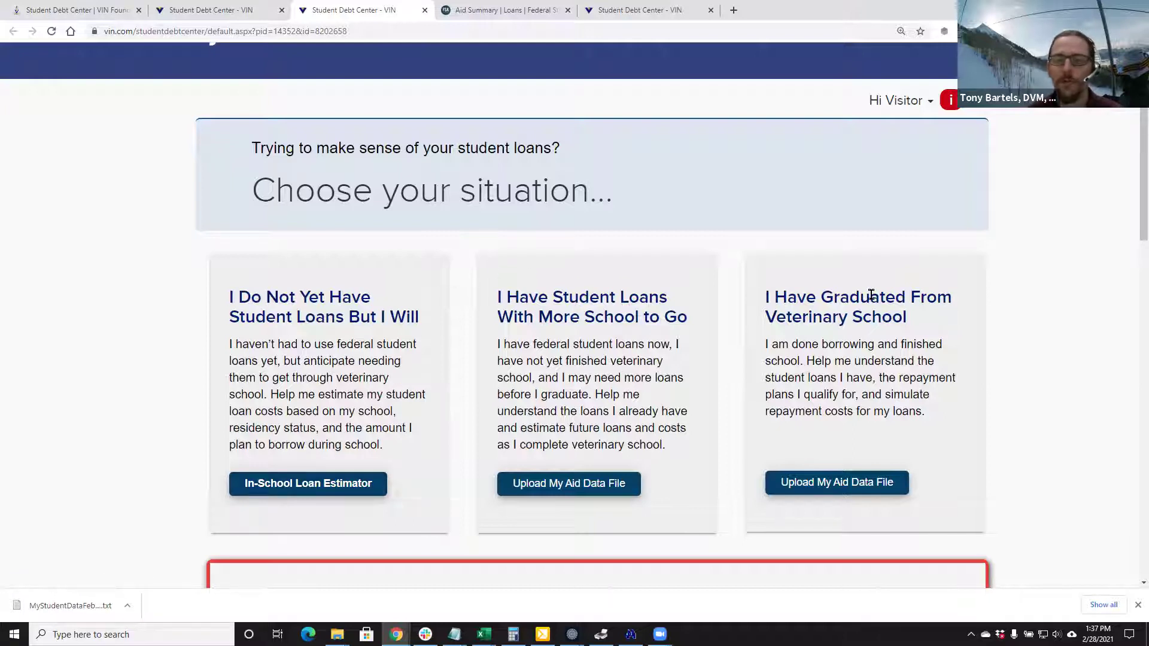
pyautogui.click(832, 489)
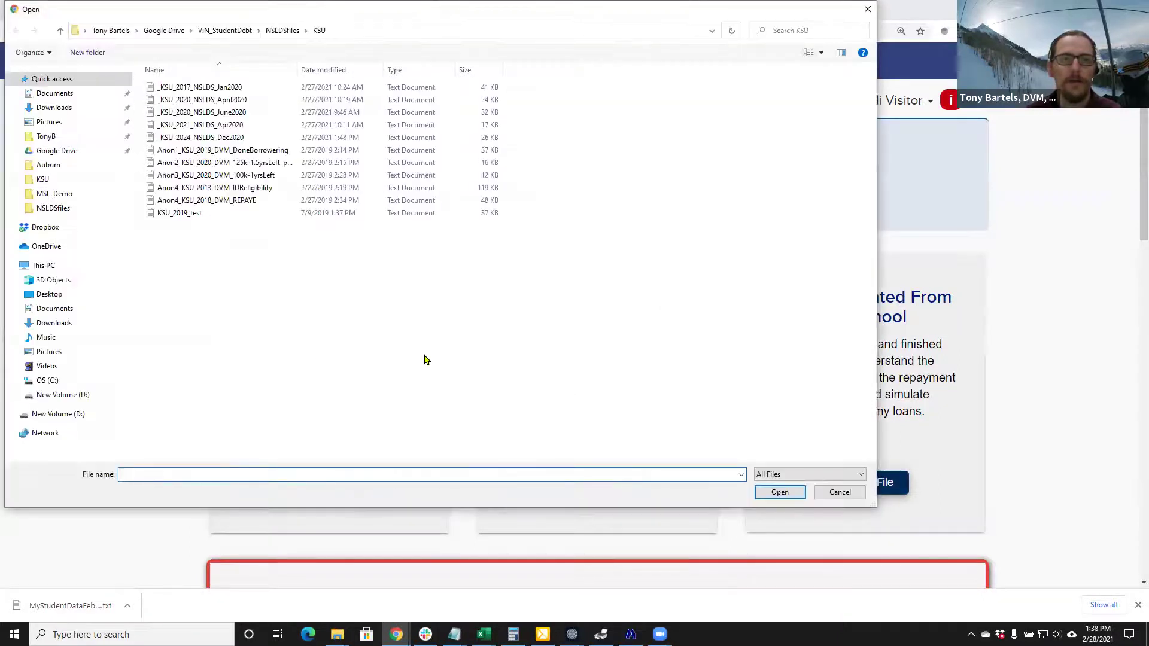
# Upload MyStudentDataFeb_2021 from the NSLDSfiles > MSL_Demo > demo folder
pyautogui.click(281, 31)
pyautogui.doubleClick(177, 226)
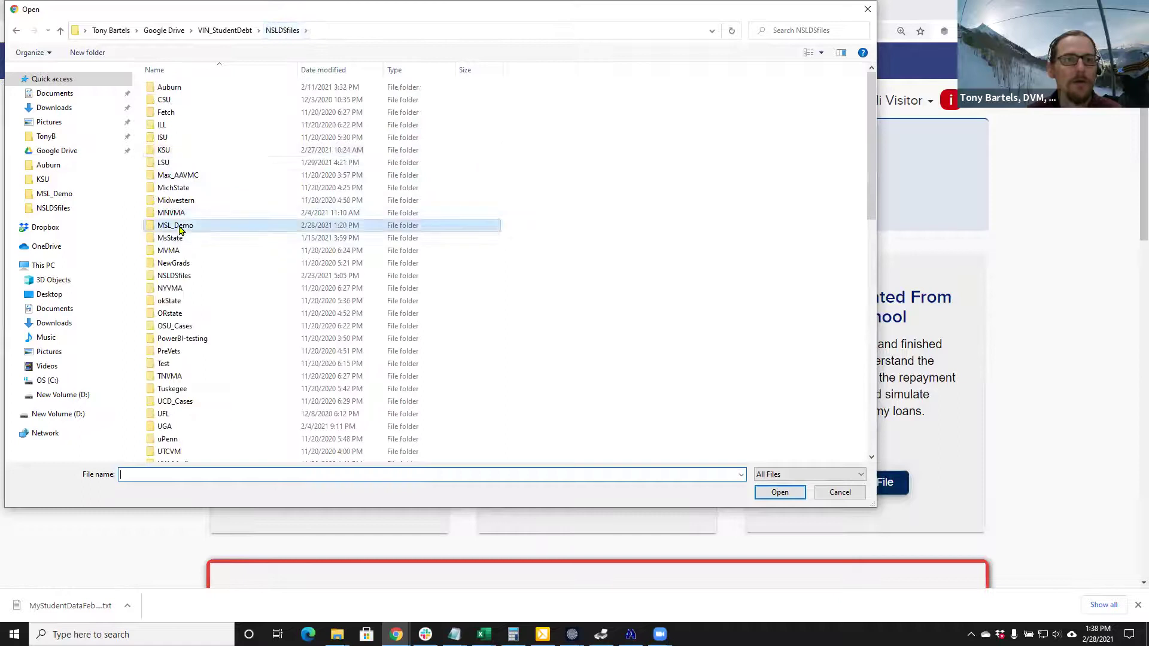
pyautogui.doubleClick(180, 113)
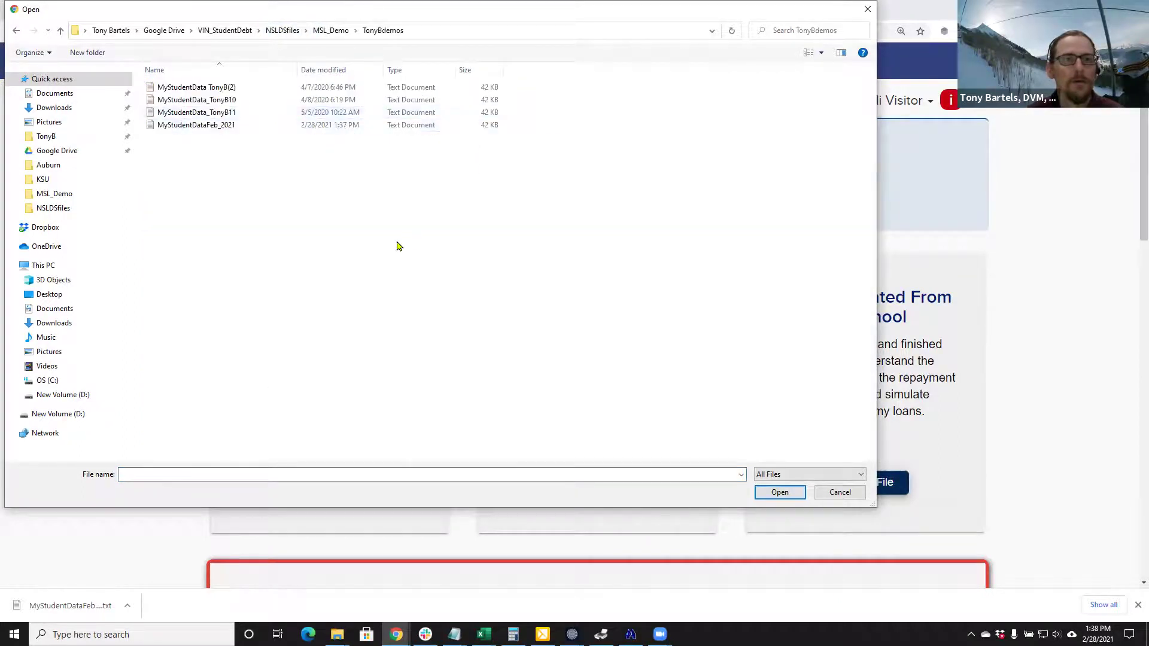
pyautogui.click(204, 127)
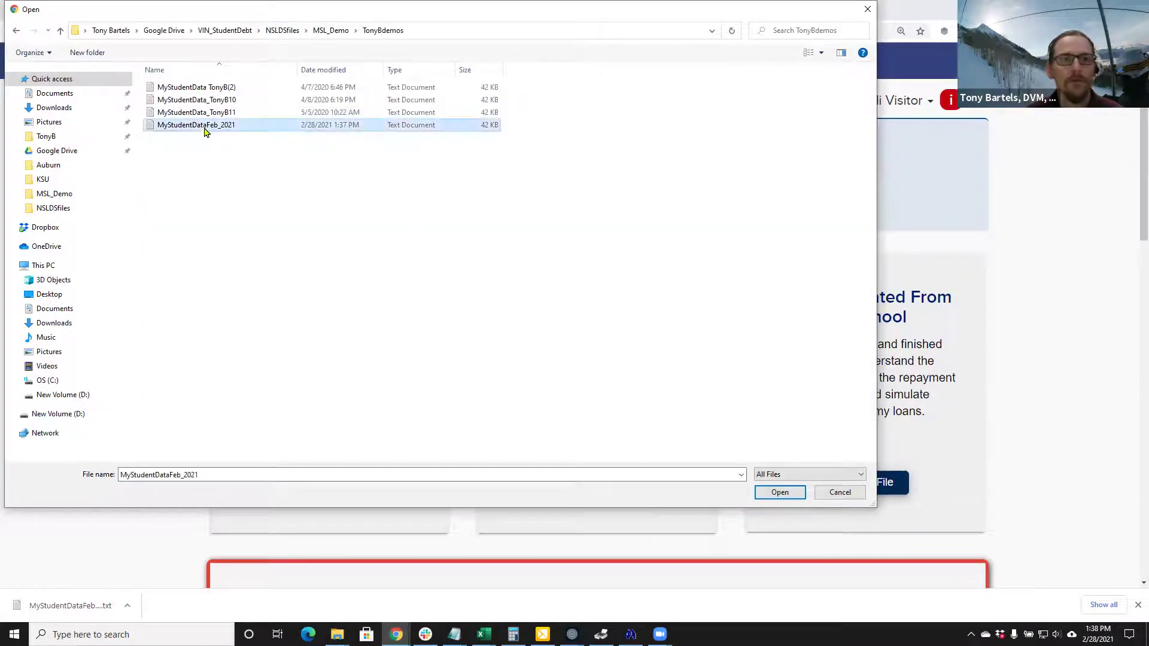
pyautogui.click(780, 493)
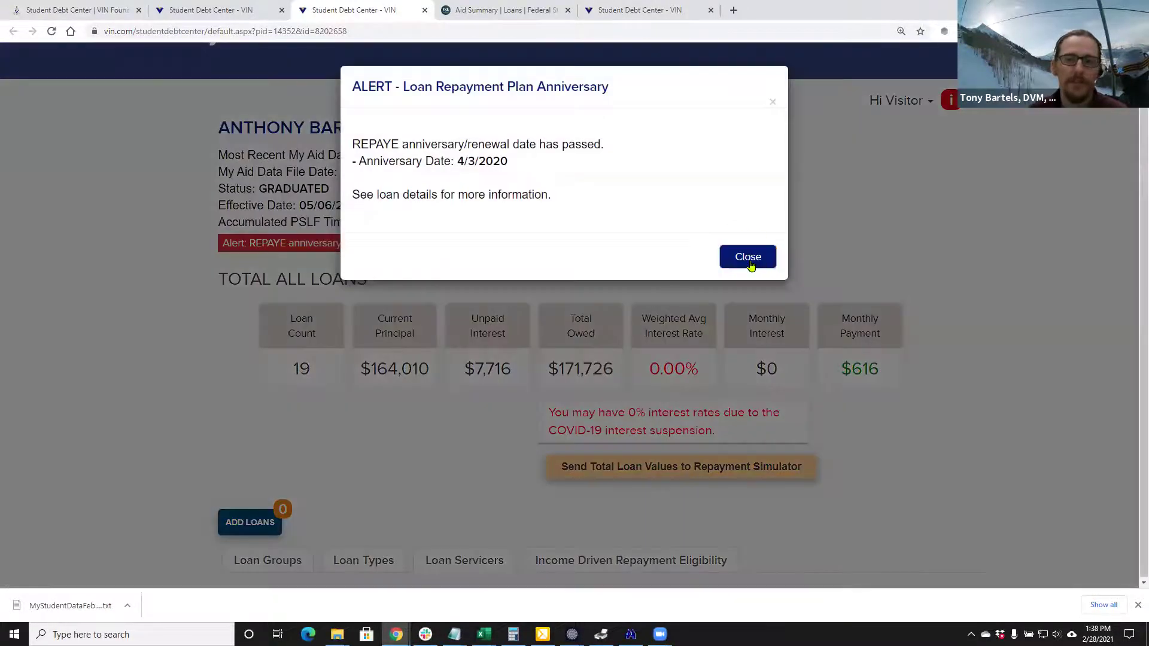
# Dismiss the alert and review the totals: 19 loans, $171,726 owed, $616 monthly payment
pyautogui.click(749, 259)
pyautogui.scroll(-1, 624, 183)
pyautogui.scroll(-1, 626, 182)
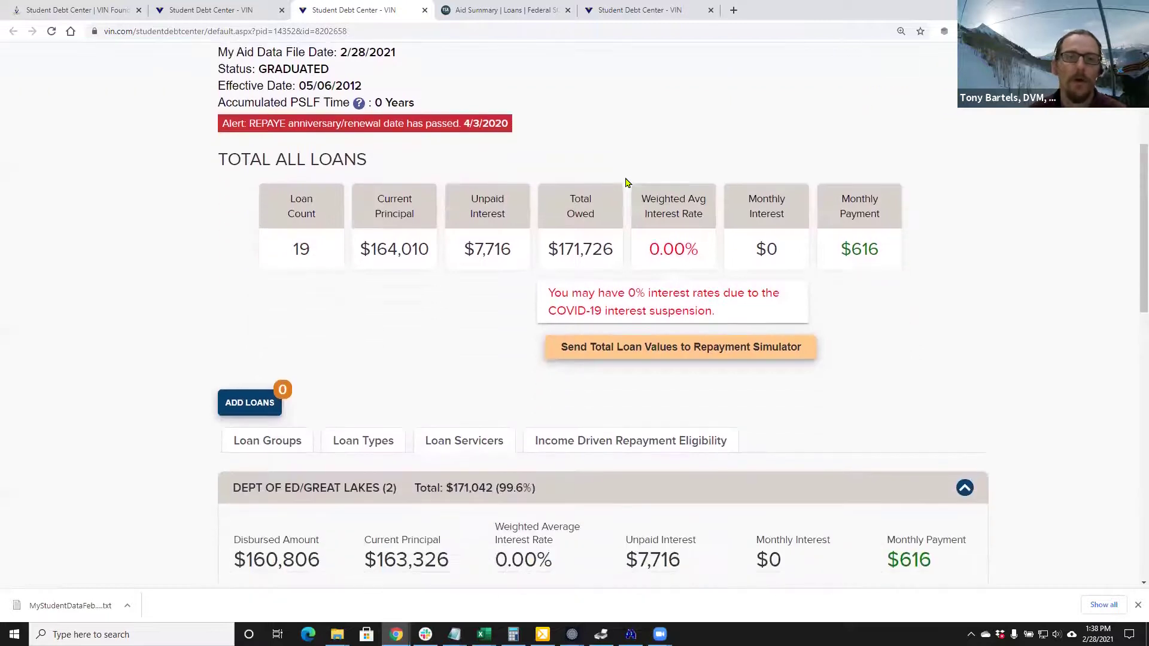
pyautogui.scroll(2, 626, 183)
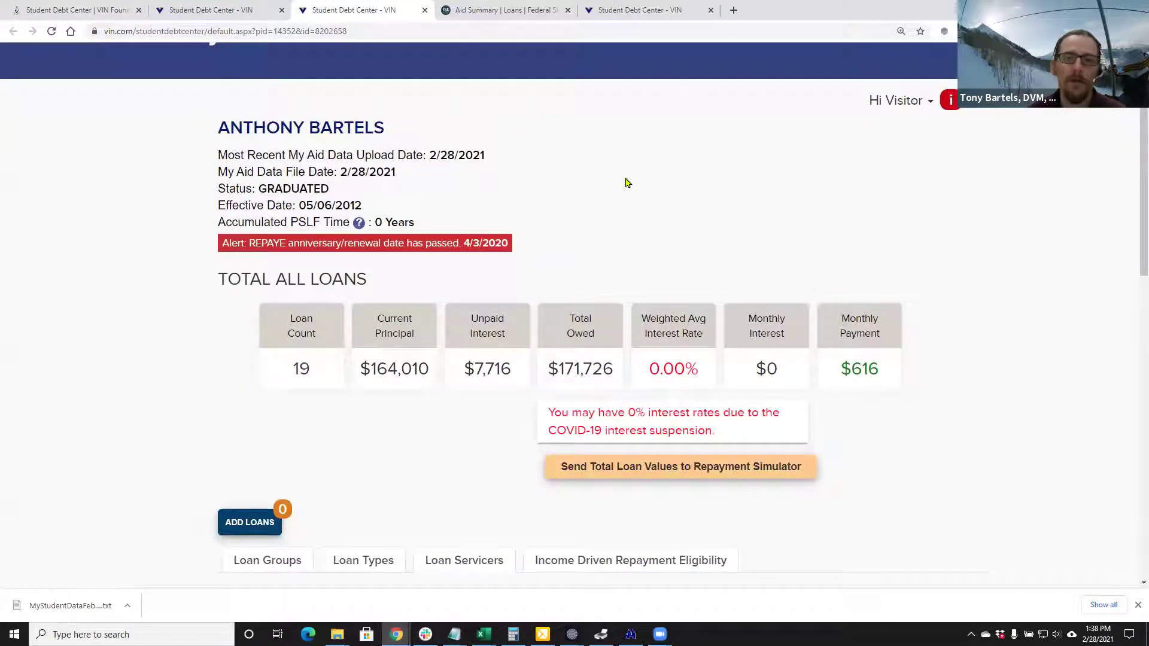